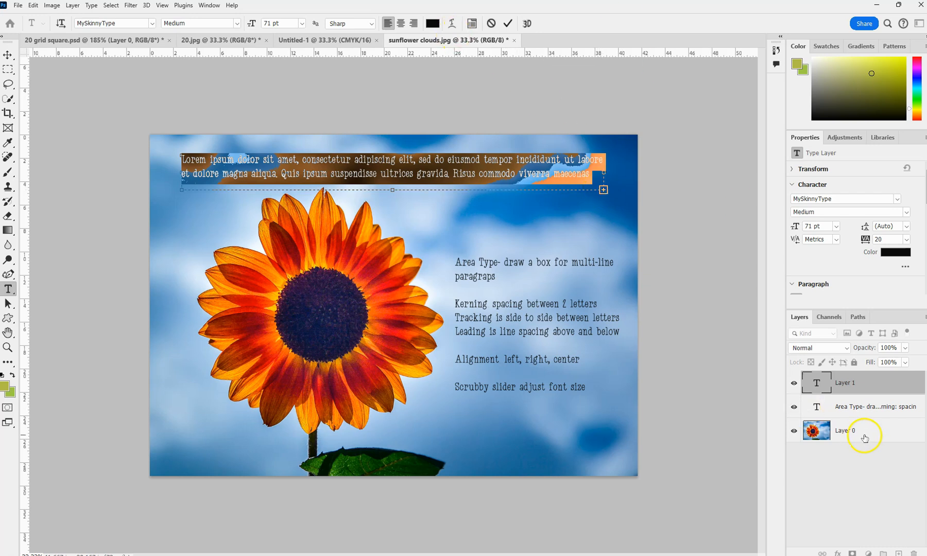
Step: Add an area text box below the Lorem ipsum paragraph reading "Edit> Preferences >>" and commit it
left_click(837, 408)
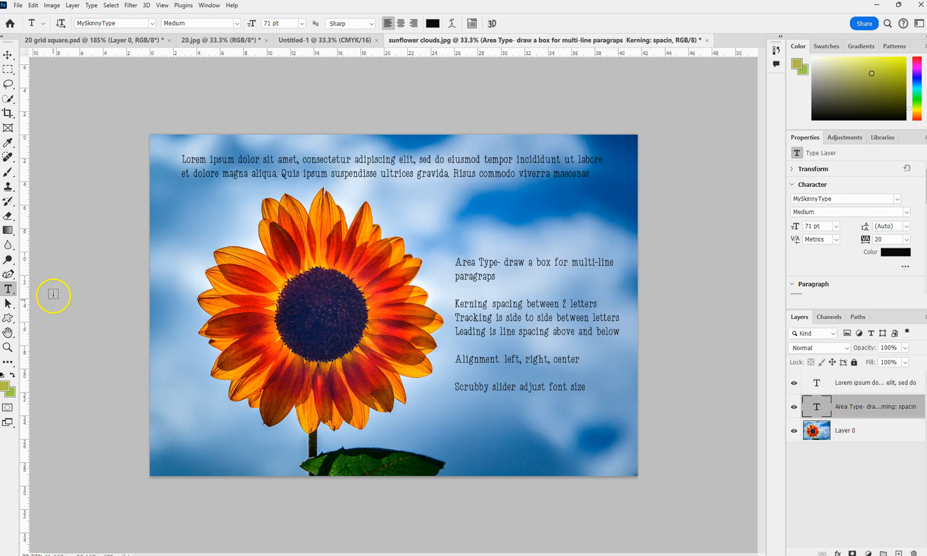
left_click_drag(405, 194, 619, 248)
type("Edit> Preferences >>")
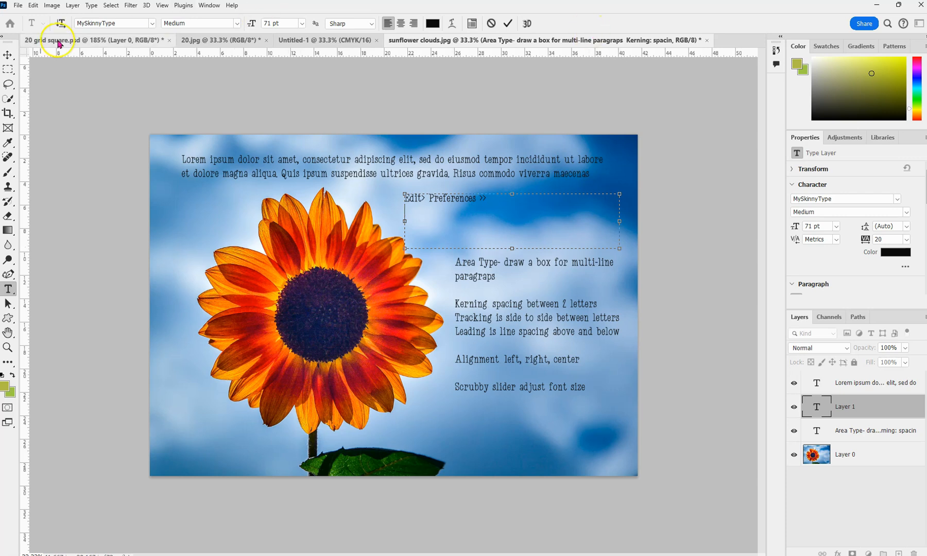
left_click(35, 7)
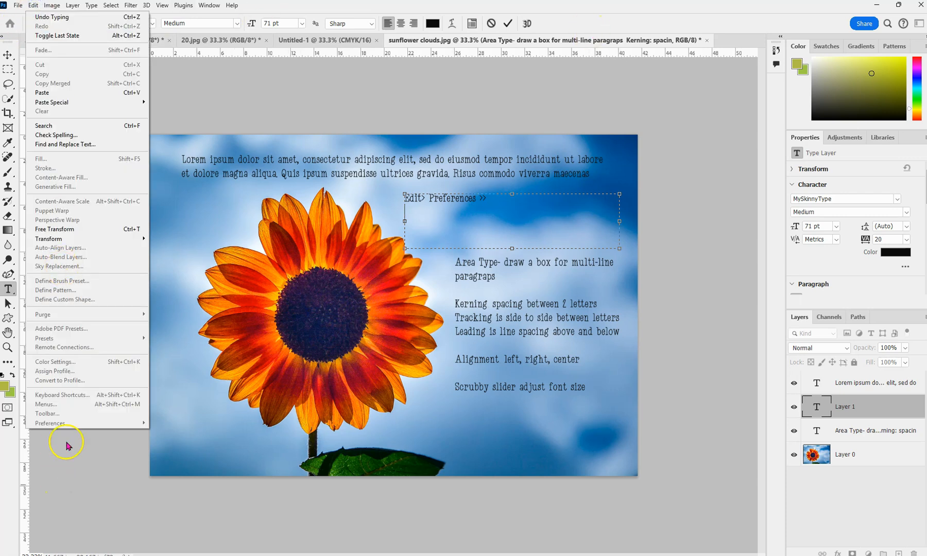
left_click(153, 479)
Step: Review the Type preferences, moving the dialog clear of the text, and close them without changing any option
left_click(33, 5)
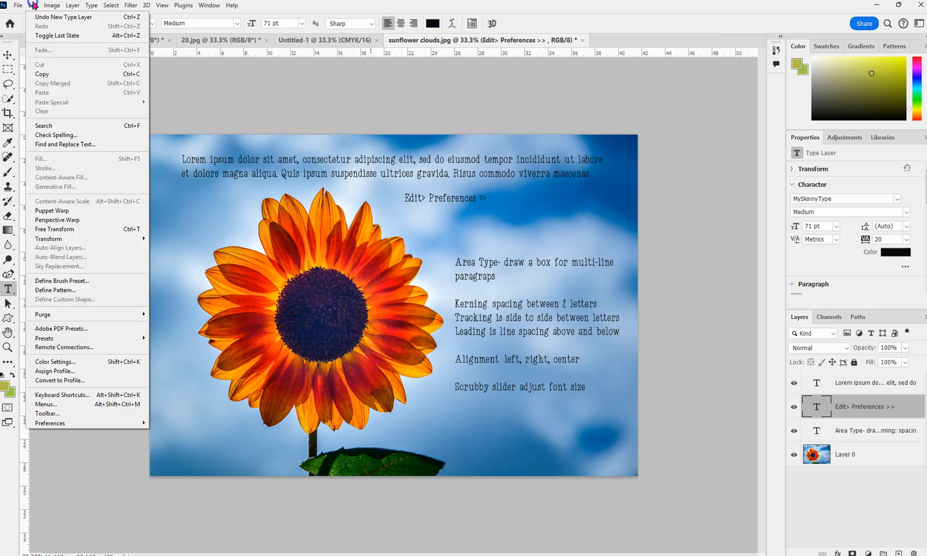
mouse_move(77, 423)
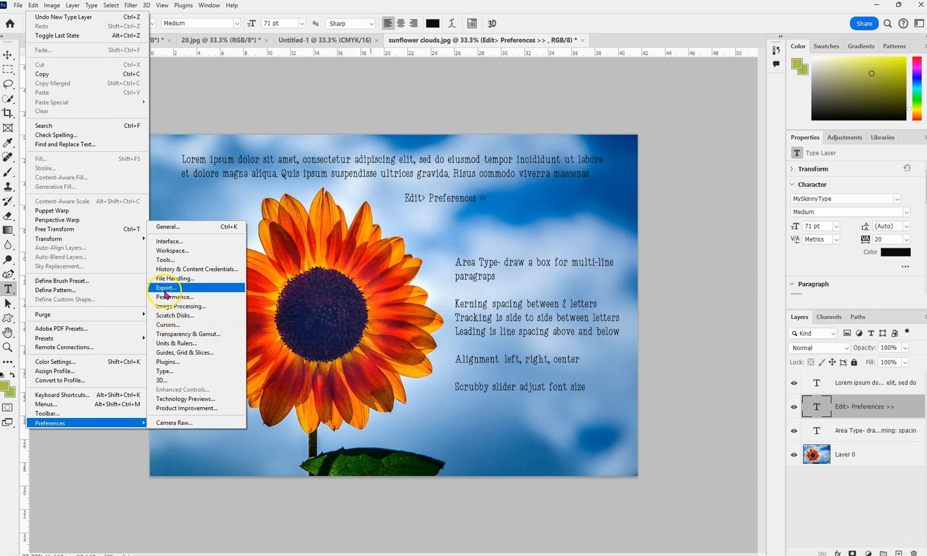
left_click(179, 371)
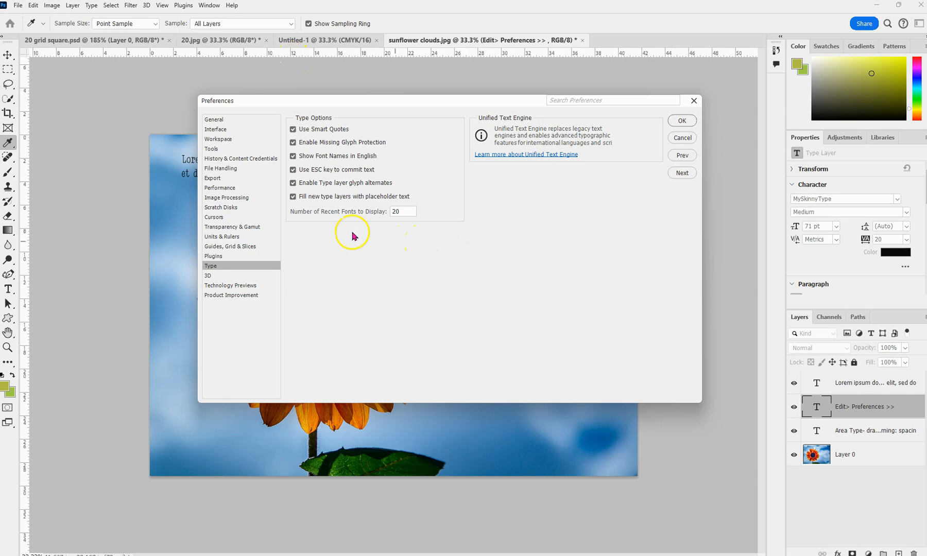
left_click_drag(376, 103, 374, 257)
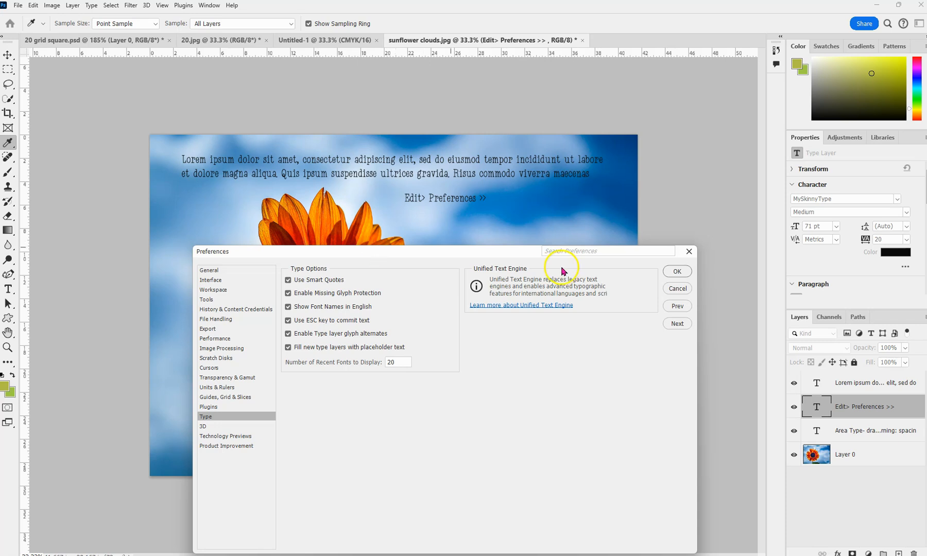
left_click(675, 270)
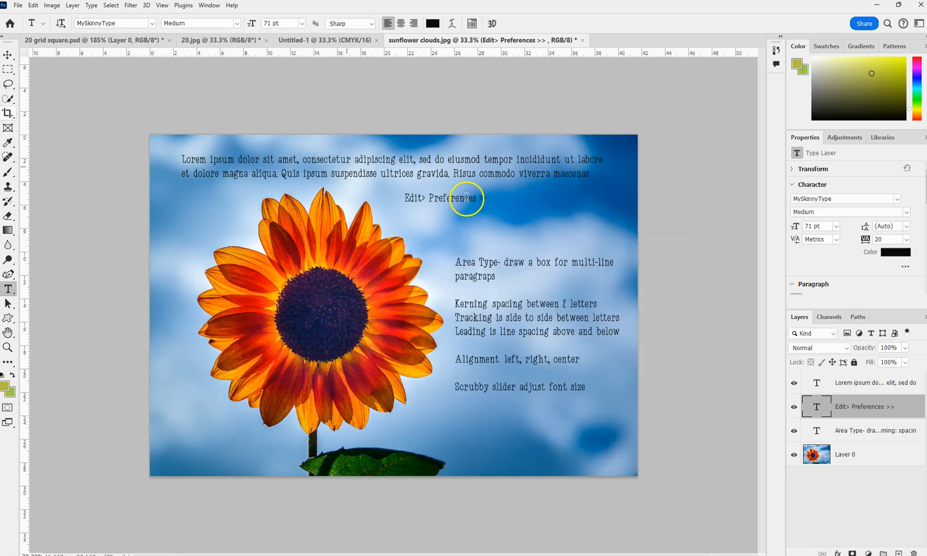
left_click(494, 203)
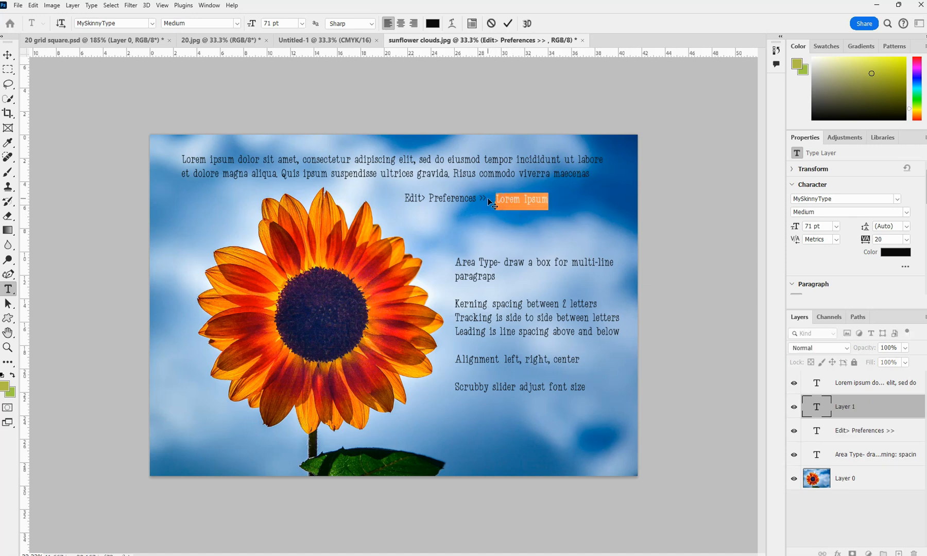
key("BackSpace")
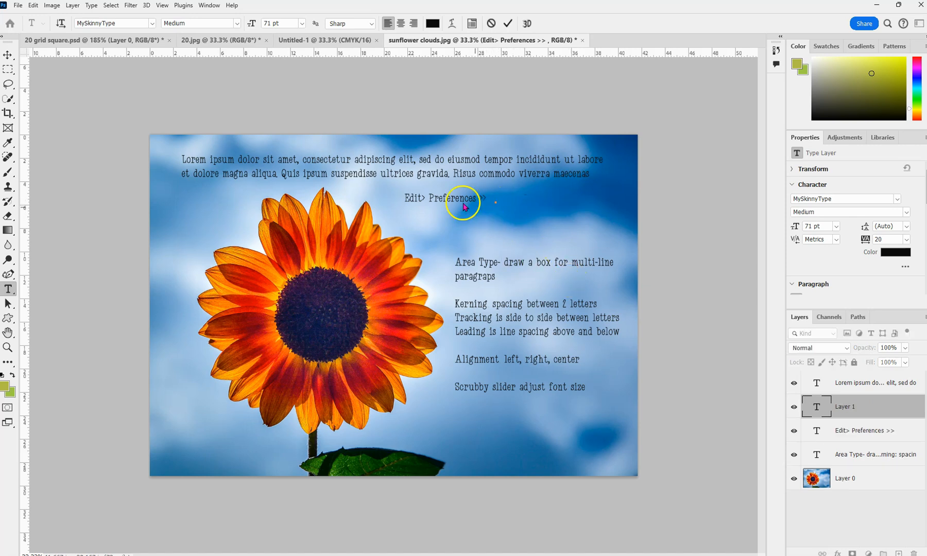
left_click(7, 54)
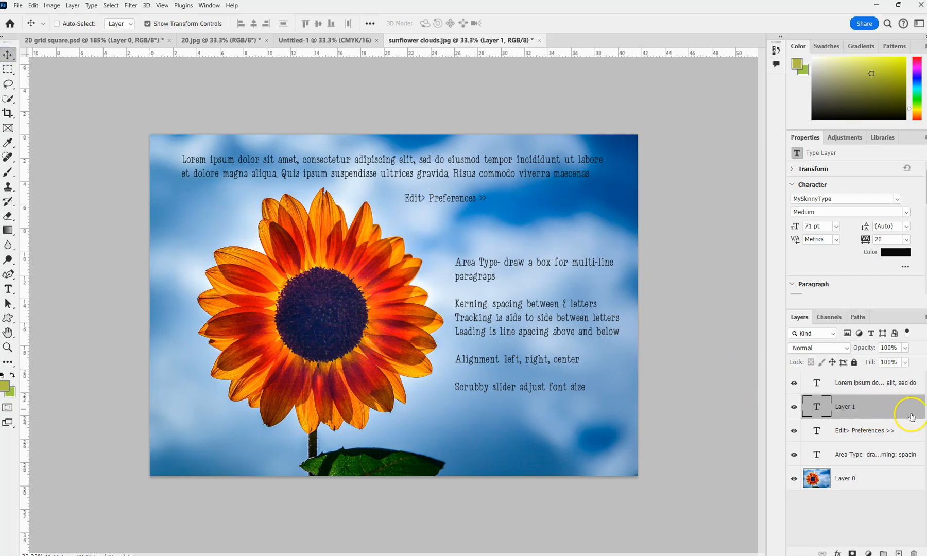
key("Delete")
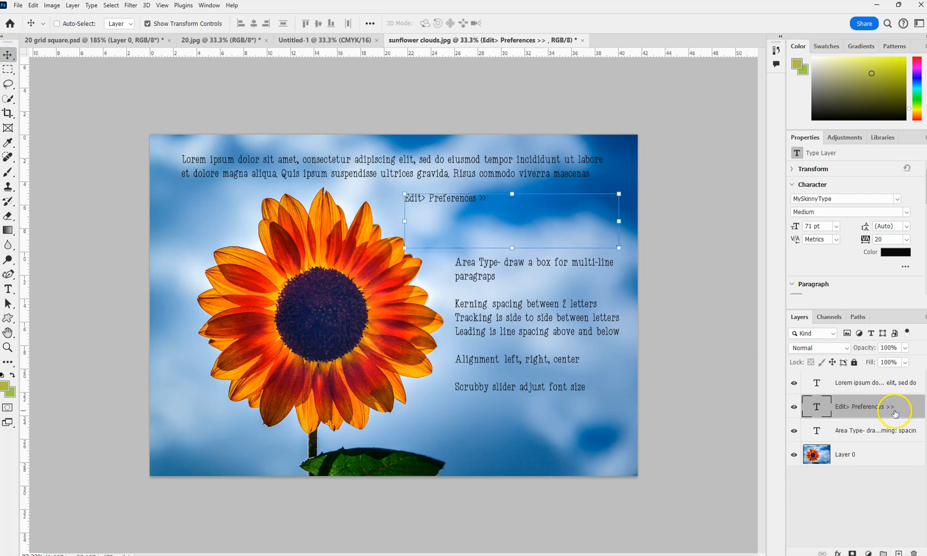
Step: Extend the Preferences note with "Type" and a second line "Fill placeholder text with", and commit the text
double_click(478, 200)
left_click(491, 198)
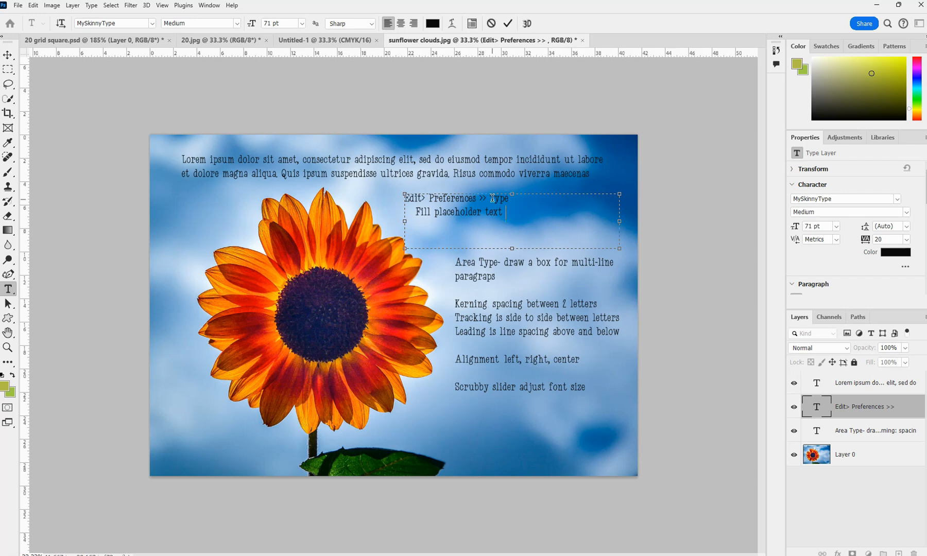
type("h")
left_click(510, 24)
key("v")
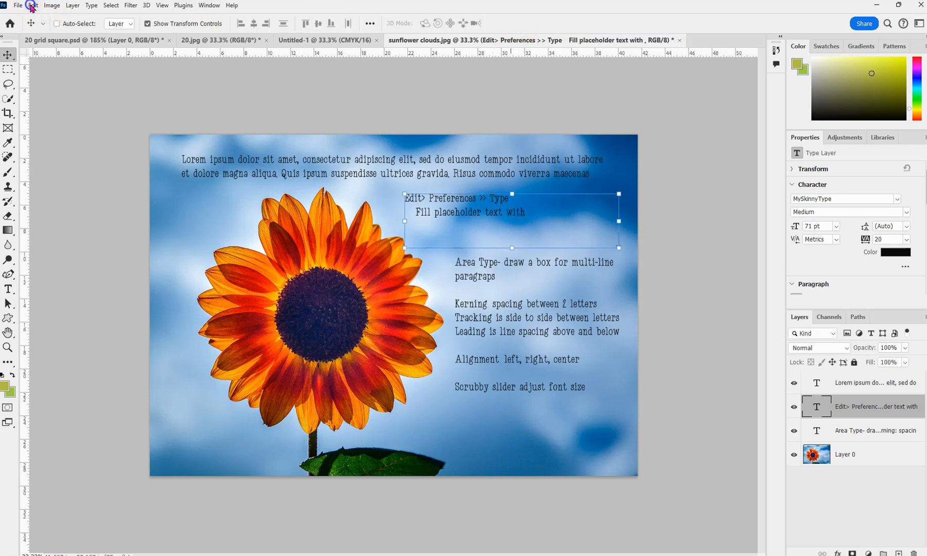
Step: Check the wording of the placeholder text option in the Type preferences and close the dialog
left_click(32, 6)
left_click(101, 423)
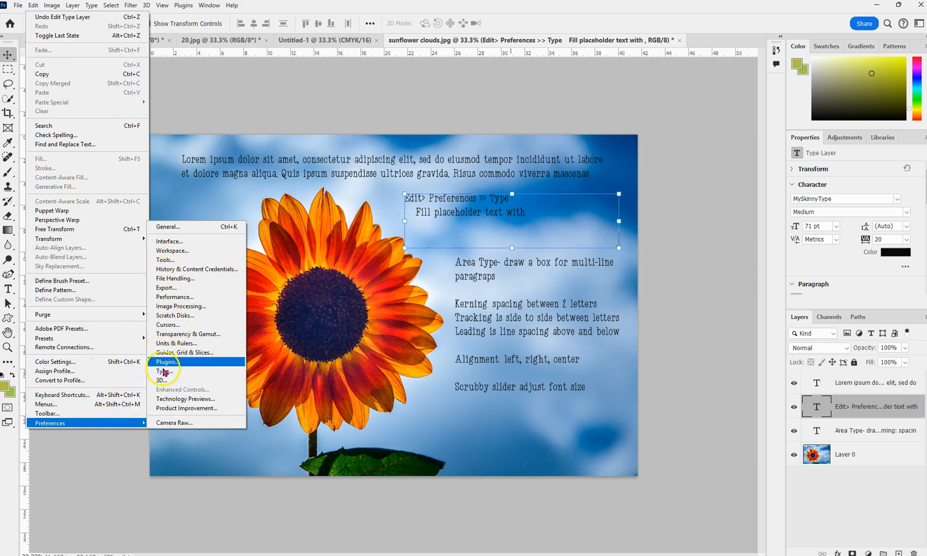
left_click(164, 371)
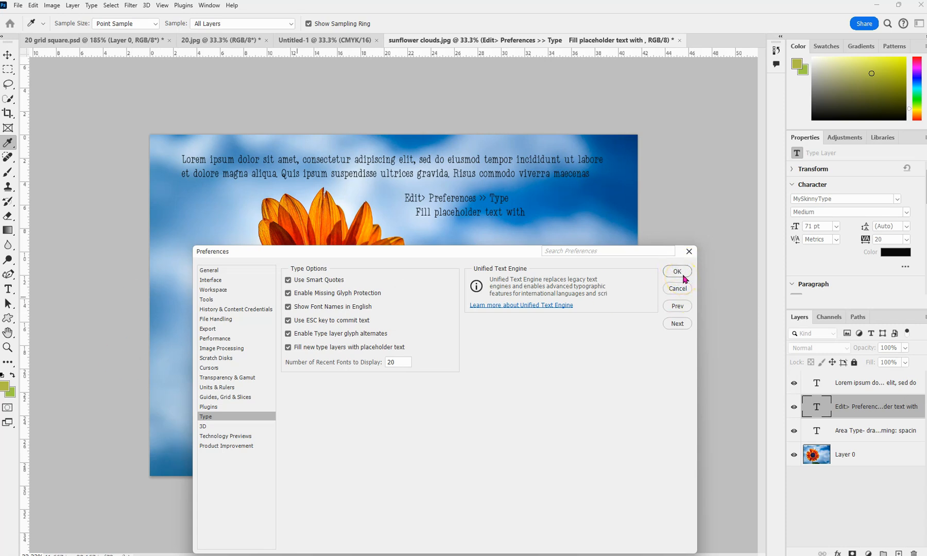
left_click(689, 252)
Step: Reword the note's second line as "Fill new type layers with placeholder text"
double_click(443, 209)
left_click_drag(434, 211, 588, 217)
type("new type layers with")
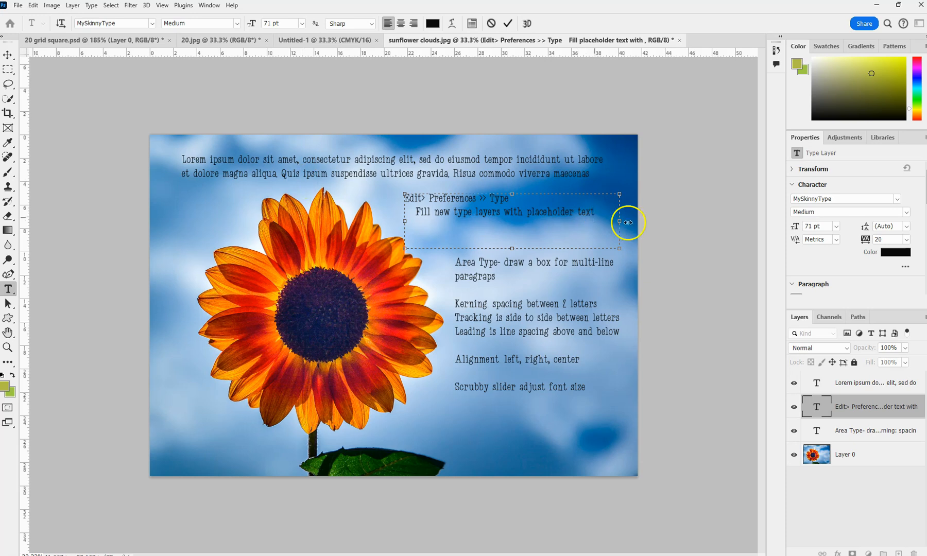
Step: Enlarge the note's first line "Edit> Preferences >> Type" to 107 pt and hide the Area Type notes layer
left_click_drag(509, 200, 395, 203)
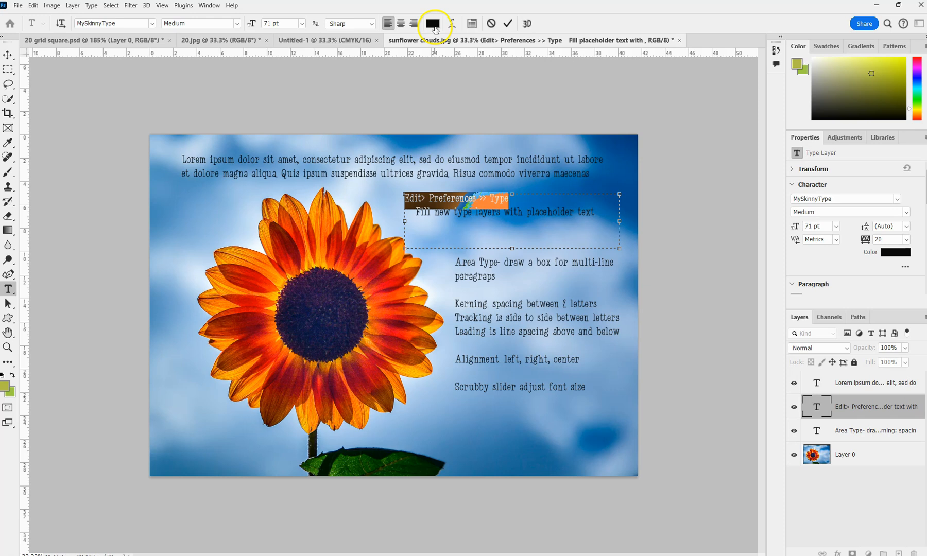
left_click_drag(251, 25, 268, 32)
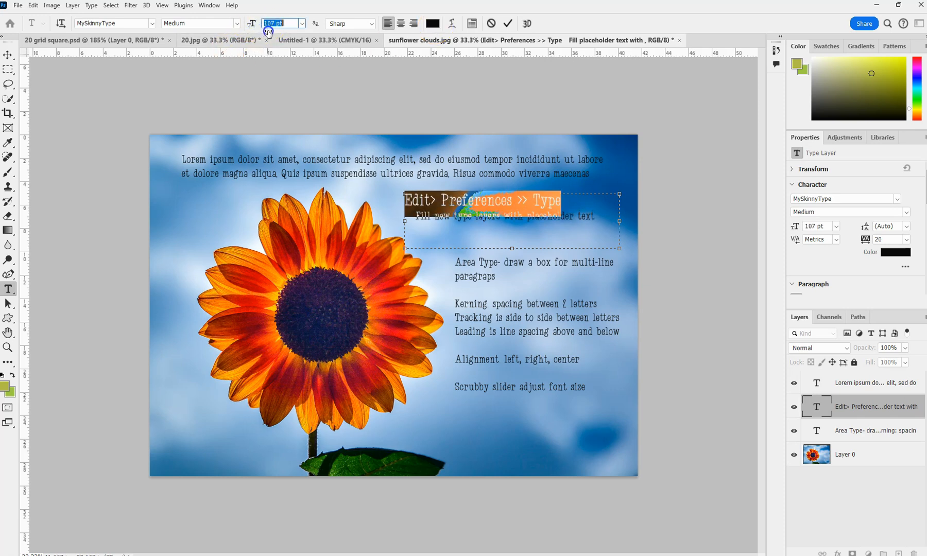
left_click(523, 226)
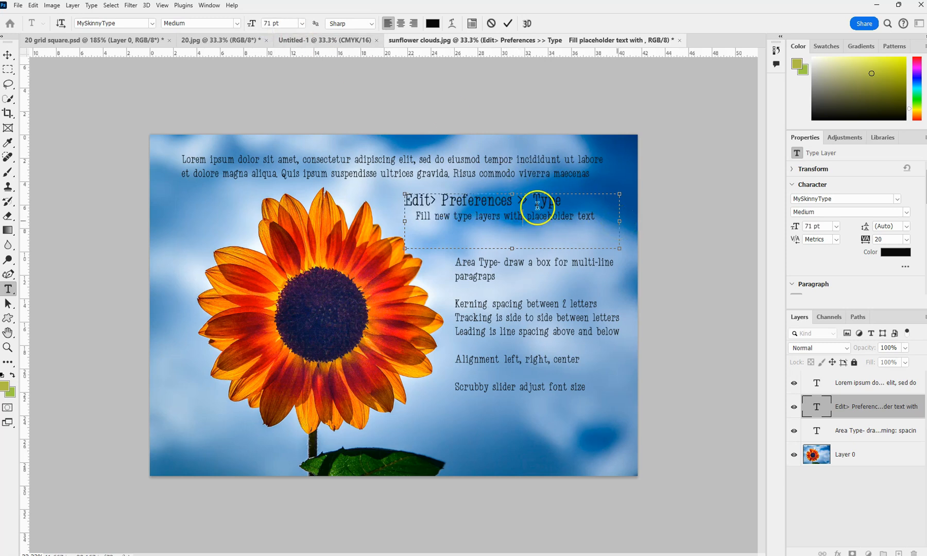
left_click(799, 431)
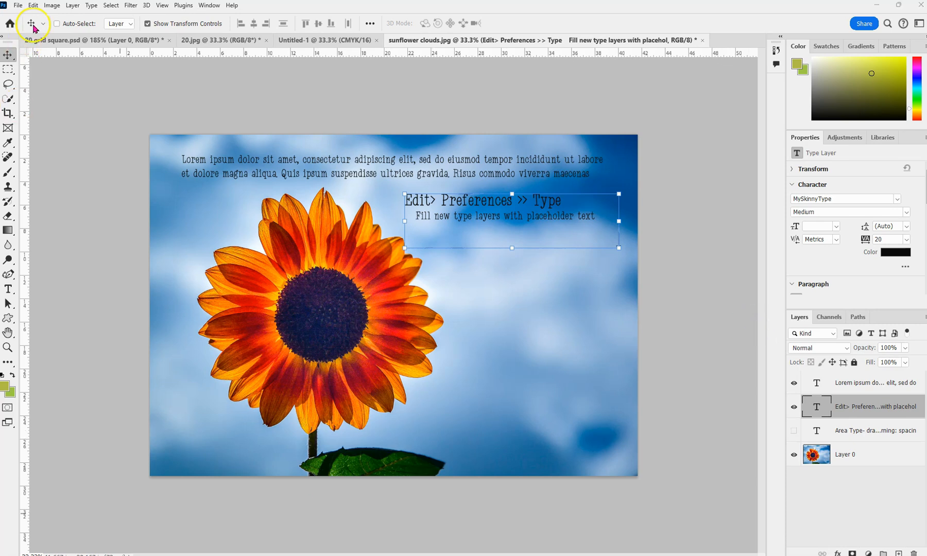
Step: Turn off "Fill new type layers with placeholder text" in the Type preferences and confirm
left_click(33, 5)
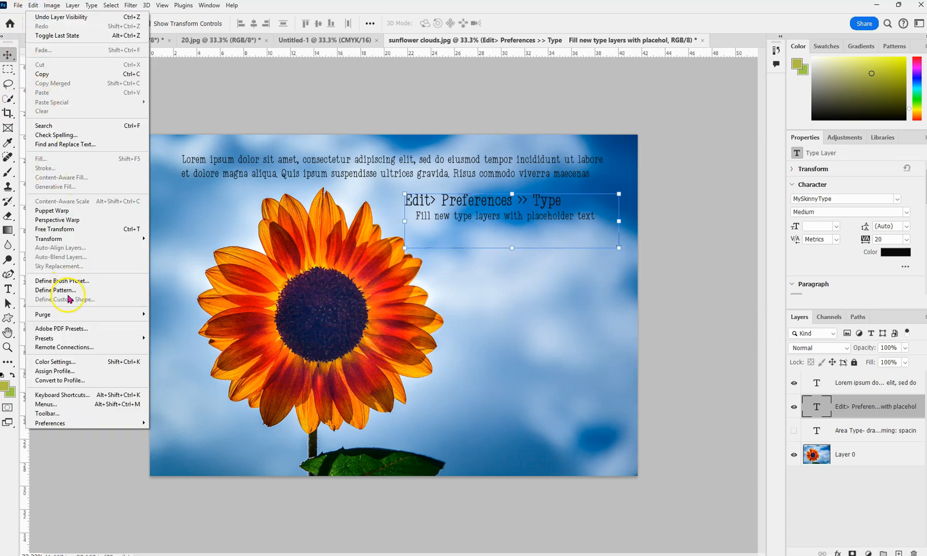
left_click(71, 427)
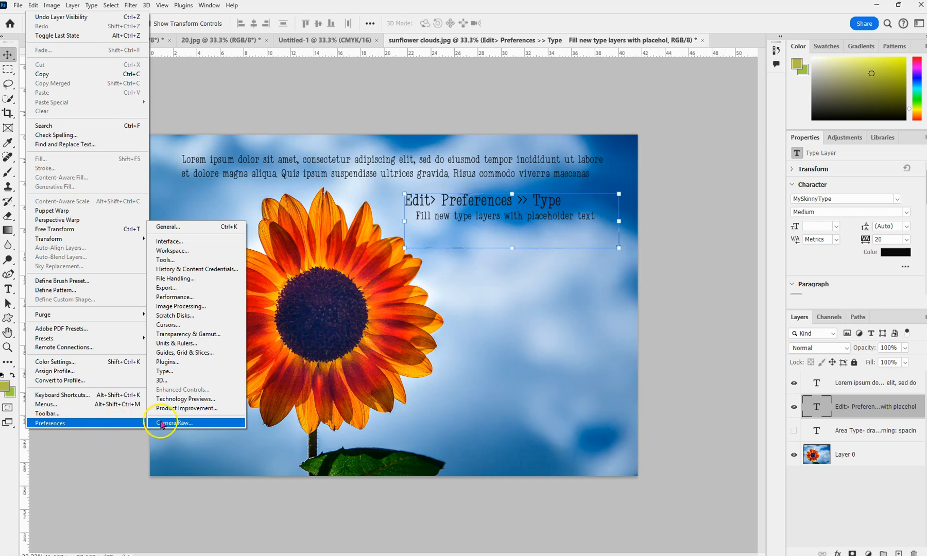
left_click(173, 374)
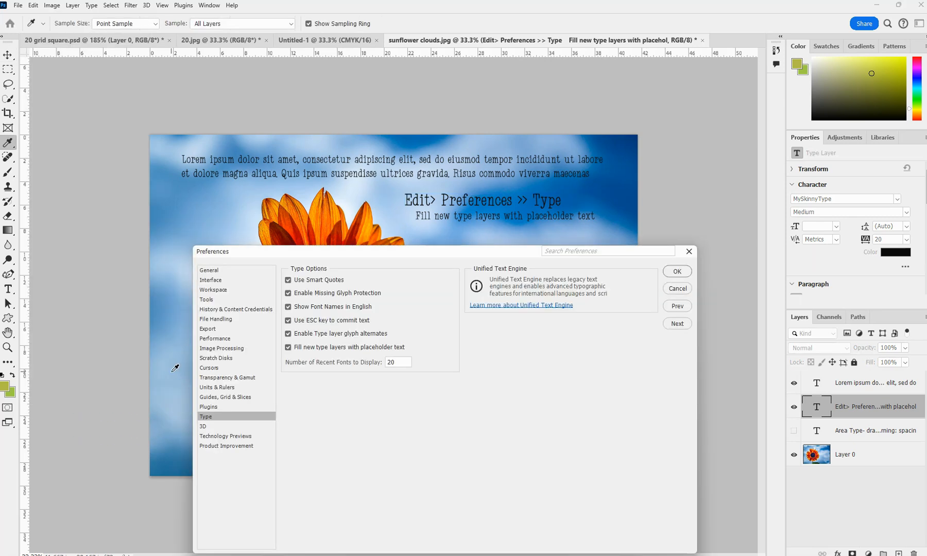
left_click(288, 347)
left_click(683, 272)
key("v")
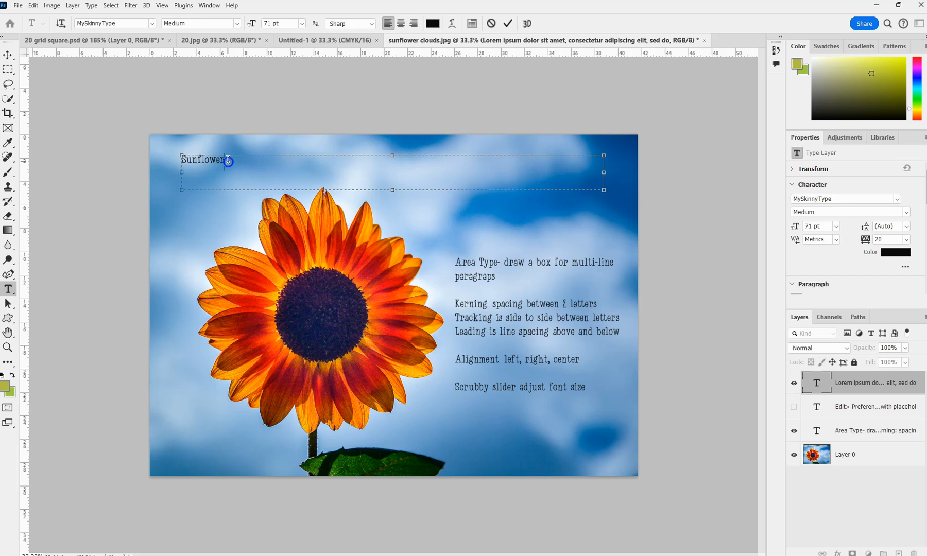
Step: Set the "Sunflower" title to the Neothic Regular font at 192 pt
left_click_drag(228, 162, 168, 163)
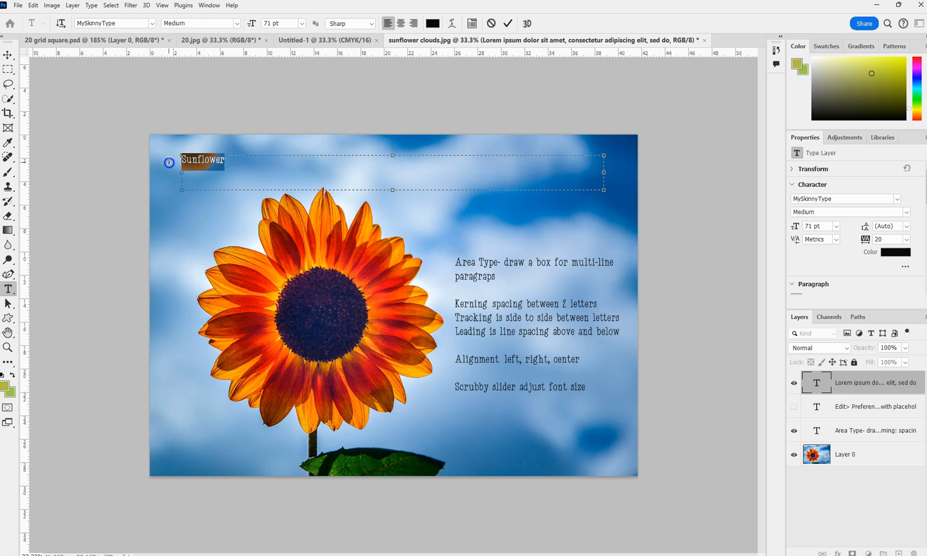
left_click(151, 24)
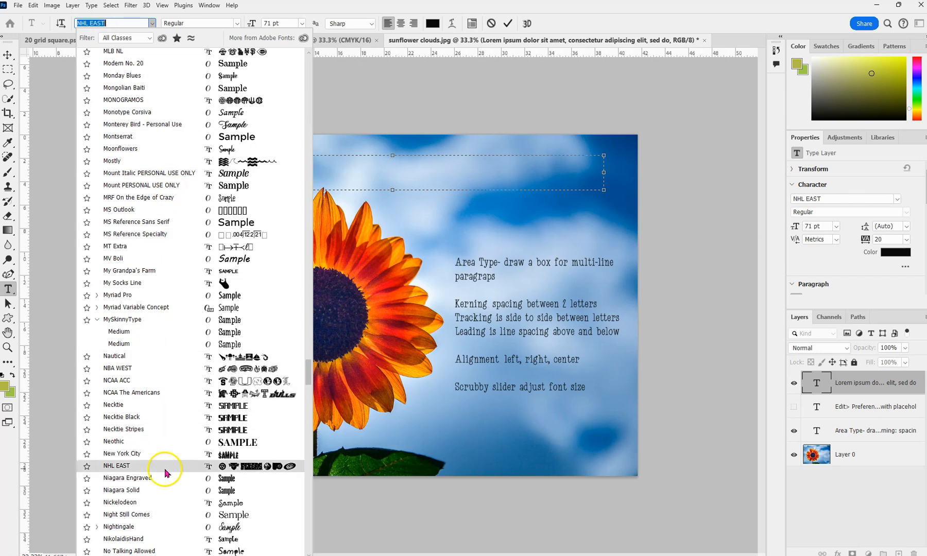
left_click(232, 446)
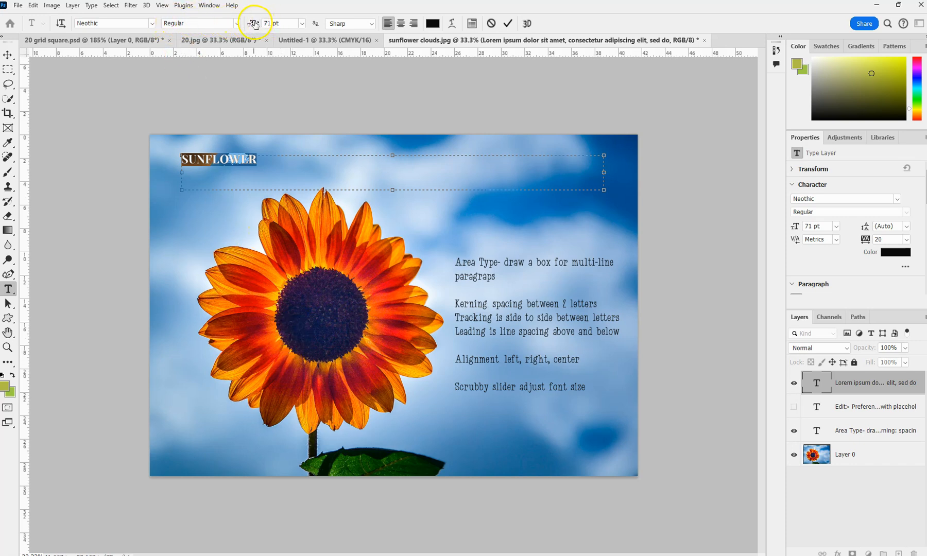
left_click_drag(256, 25, 314, 25)
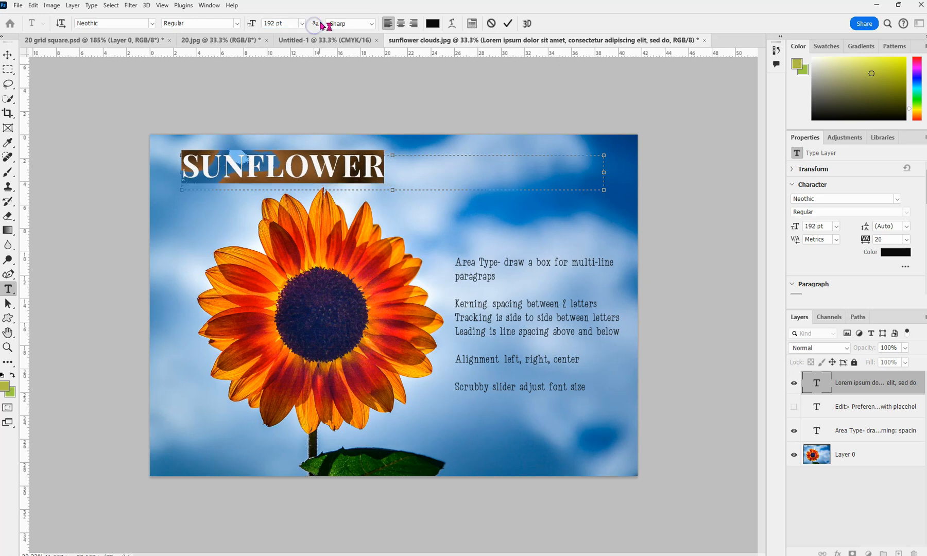
Step: Try left, center and right alignment on the Sunflower title and finish with it centered in its text box
left_click(401, 23)
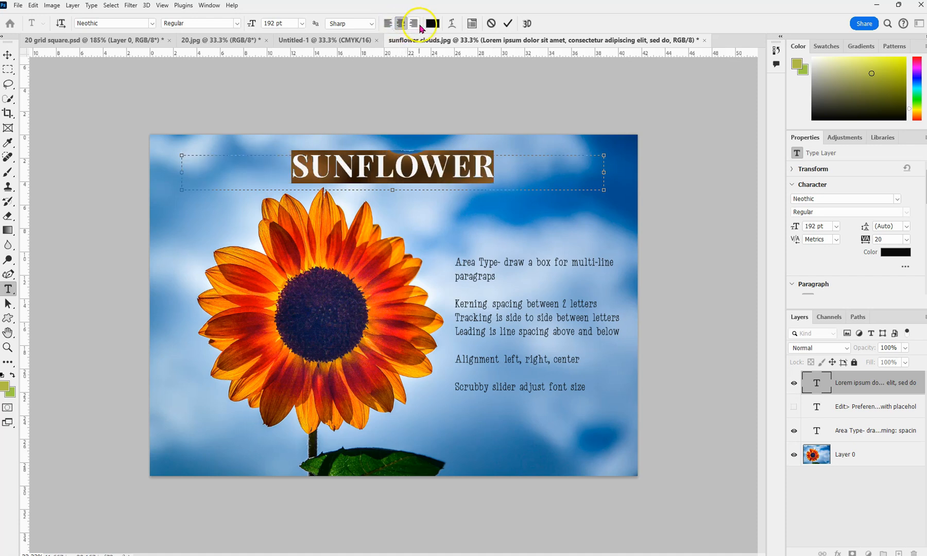
left_click(419, 24)
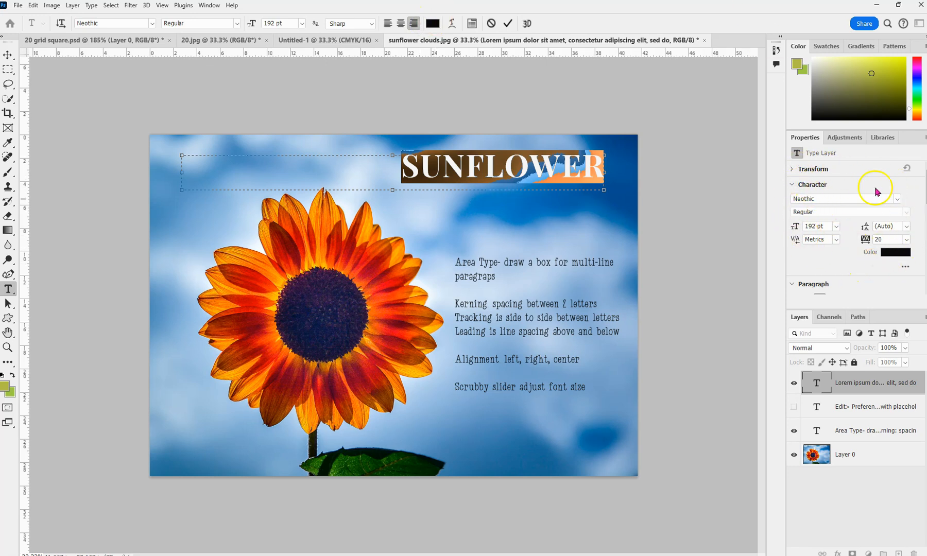
left_click(794, 285)
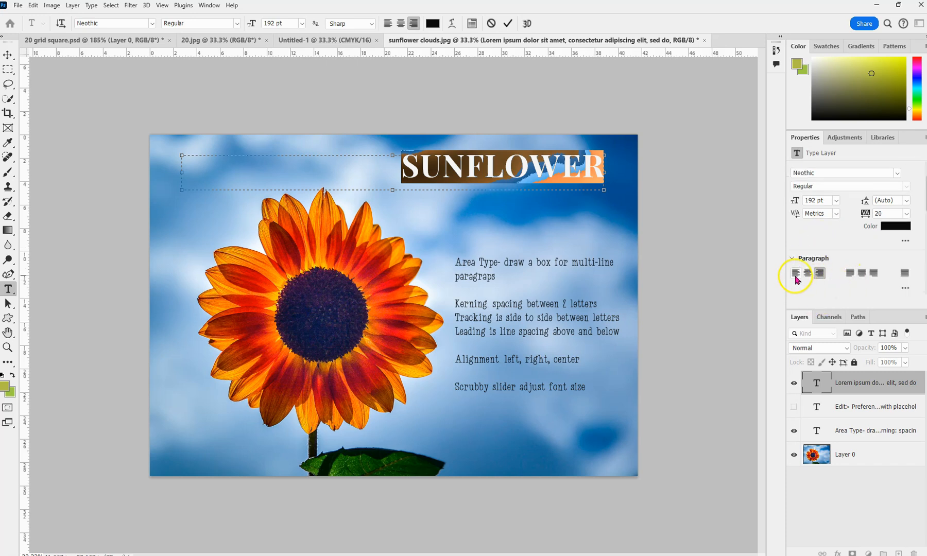
left_click(795, 273)
left_click(807, 273)
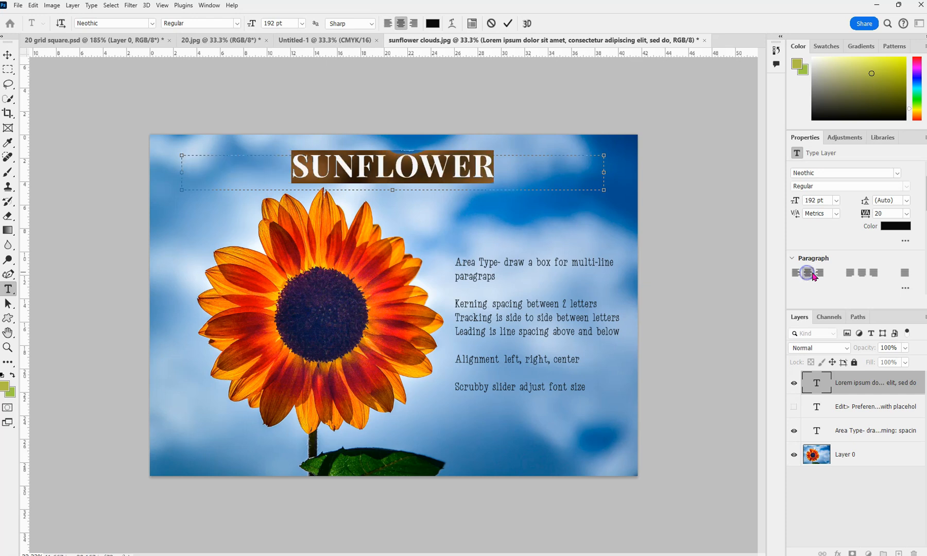
left_click(819, 273)
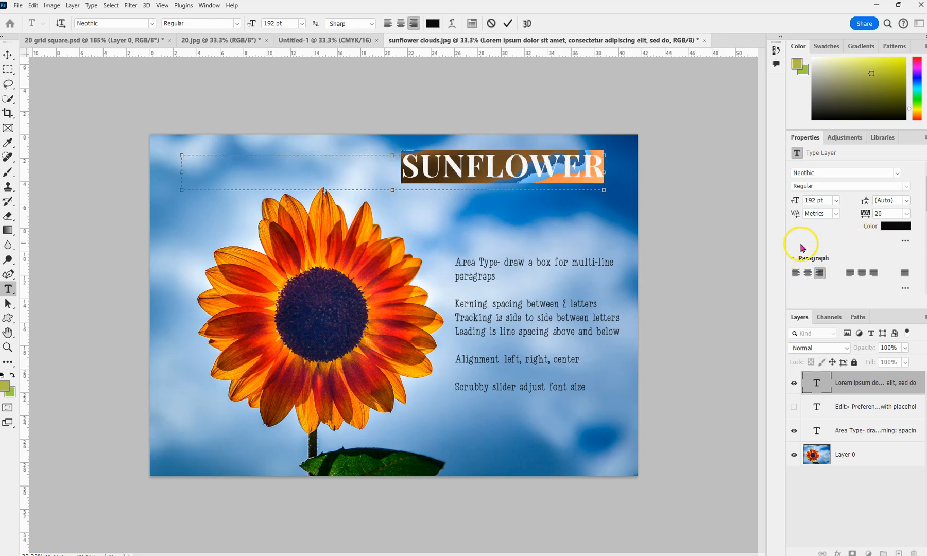
left_click(807, 273)
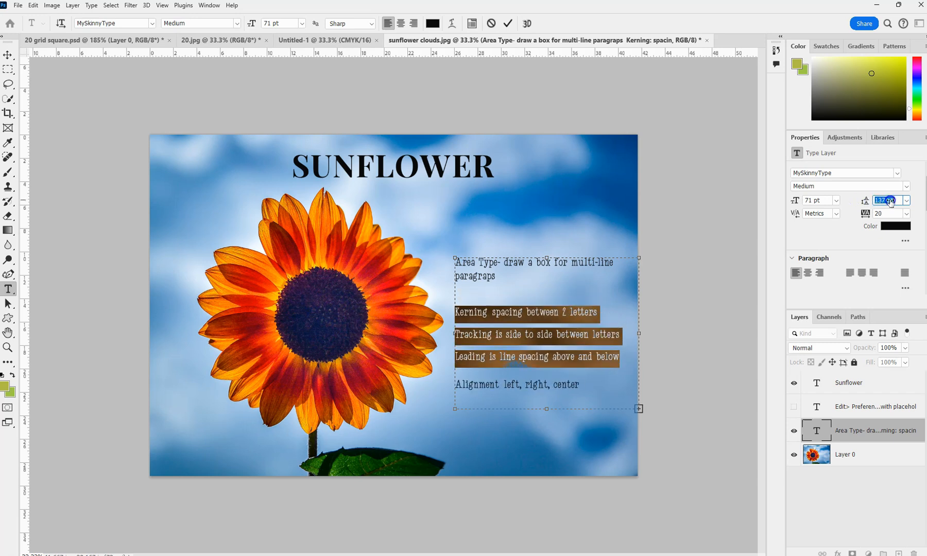
Step: Set the leading of the Kerning, Tracking and Leading lines in the area type notes to 116 pt
mouse_move(892, 201)
left_mouse_down()
mouse_move(901, 200)
mouse_move(862, 207)
mouse_move(879, 201)
left_mouse_up()
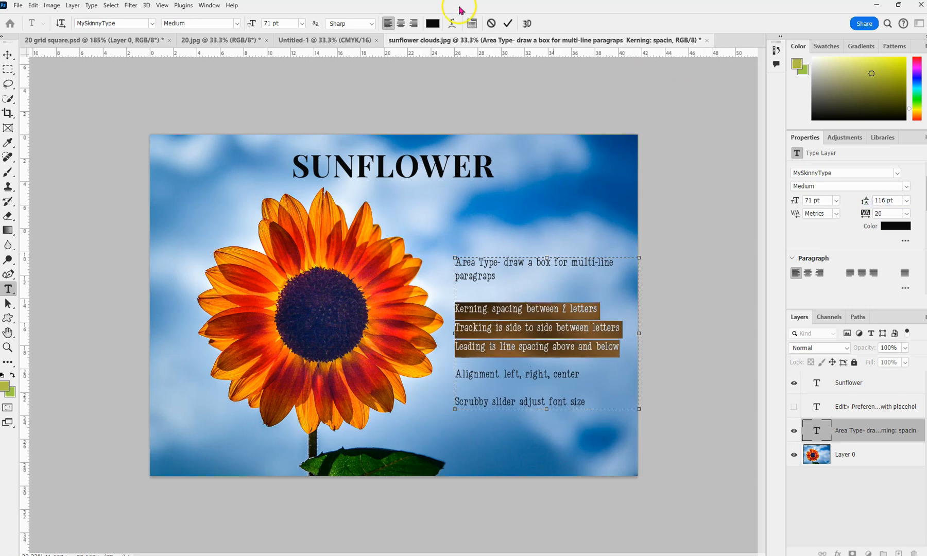
left_click(506, 23)
Step: Try a tracking of 800 on the Sunflower title and finish with it at 0
double_click(432, 161)
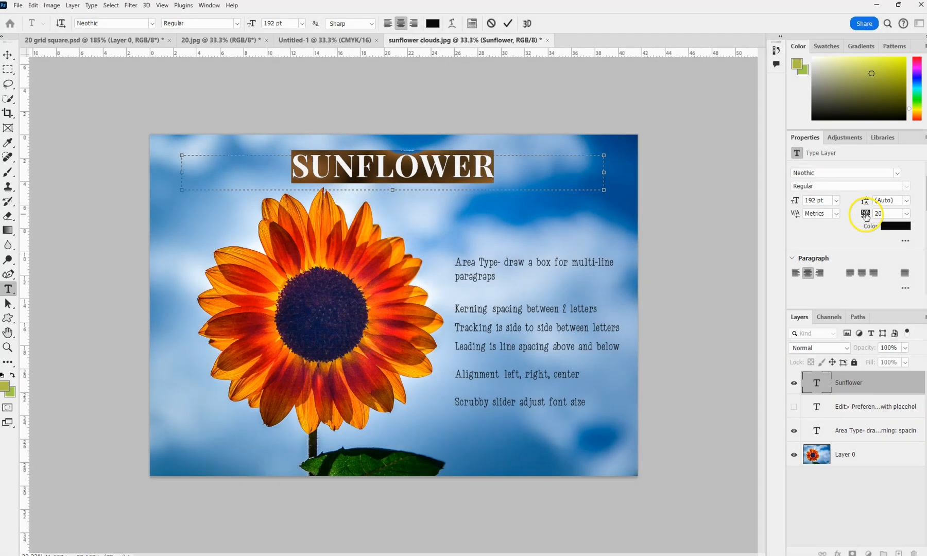
left_click_drag(866, 215, 885, 215)
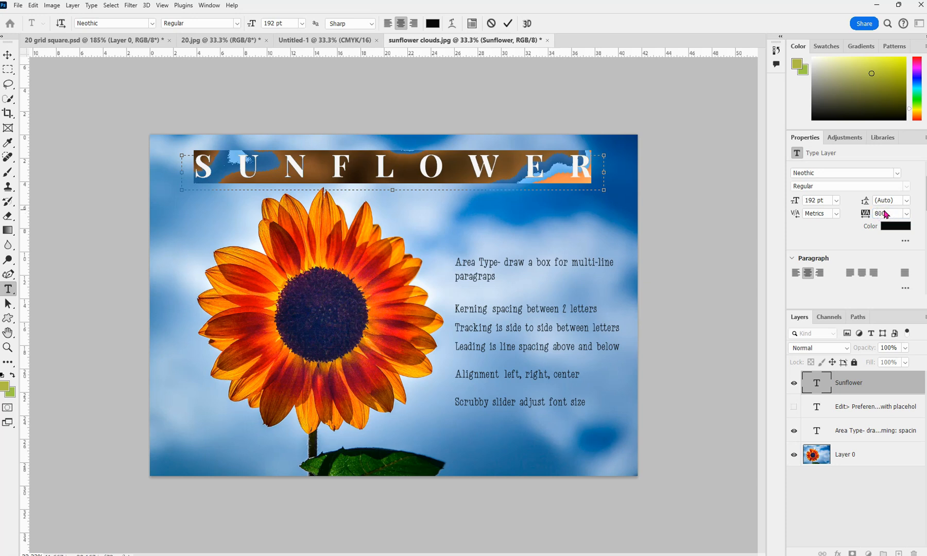
left_click(509, 25)
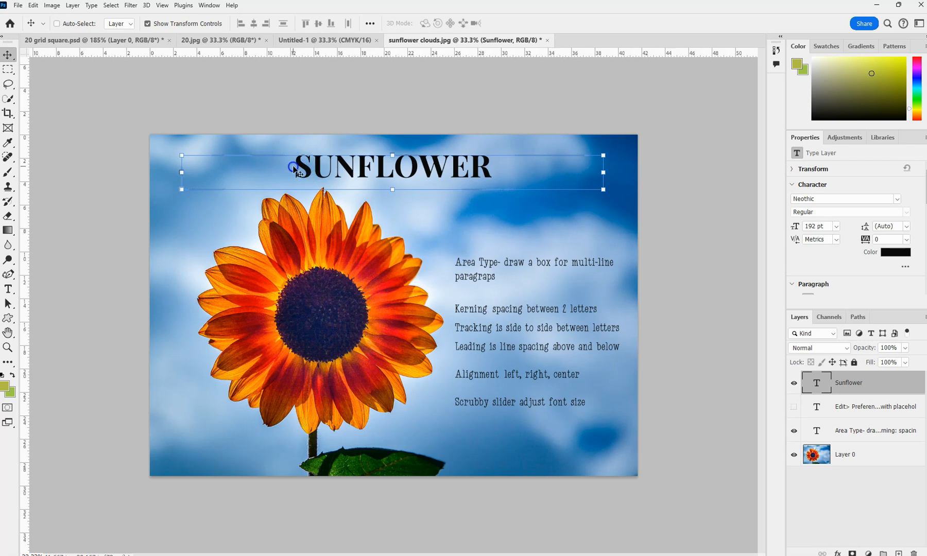
Step: Recolor the Sunflower title with the dark red #ab061d sampled from a petal
double_click(305, 170)
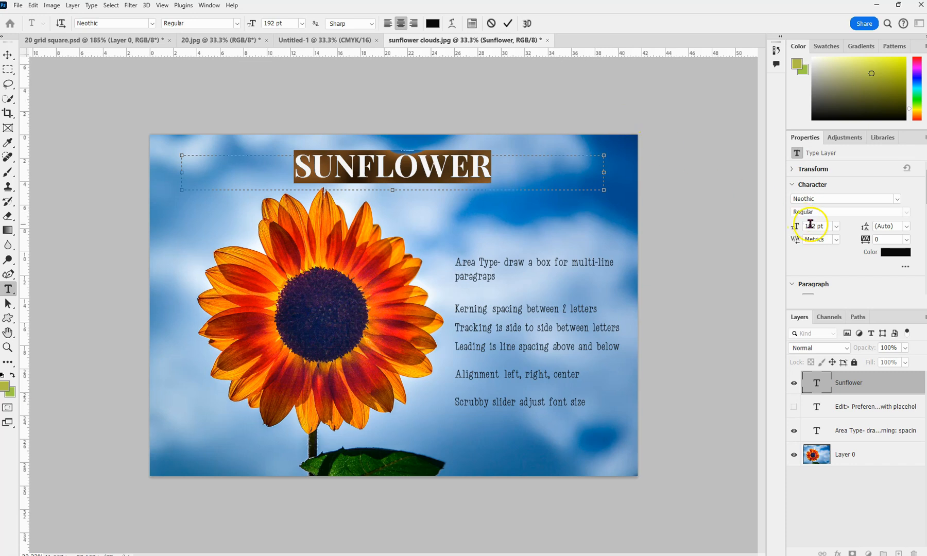
left_click(890, 252)
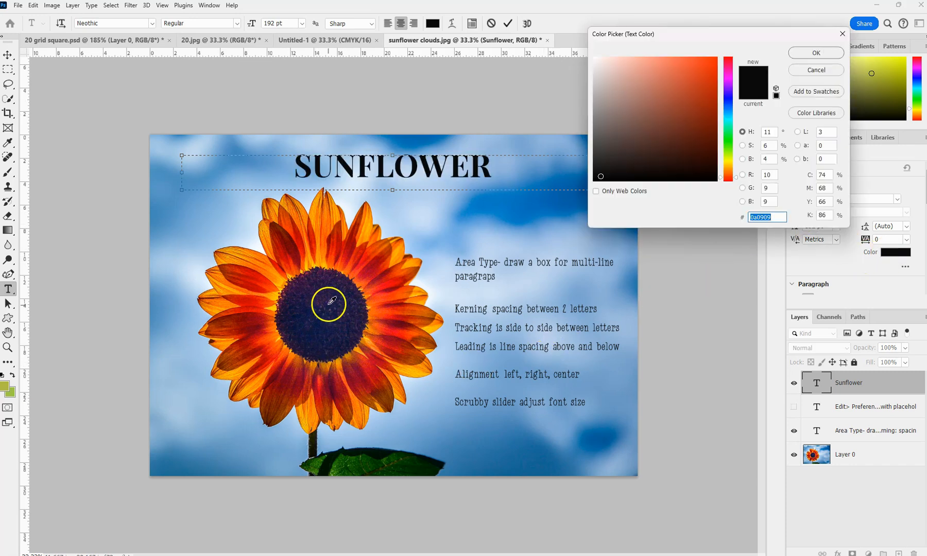
left_click(292, 261)
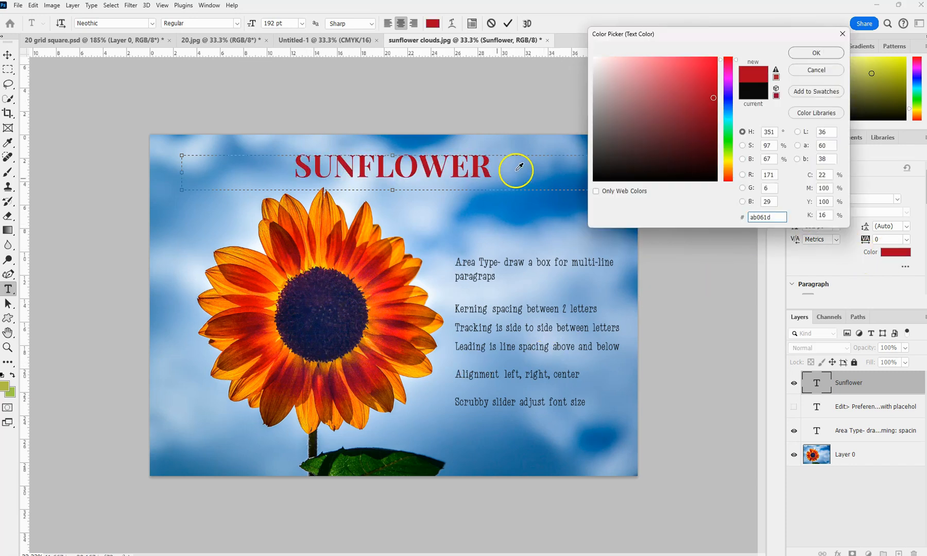
left_click(811, 54)
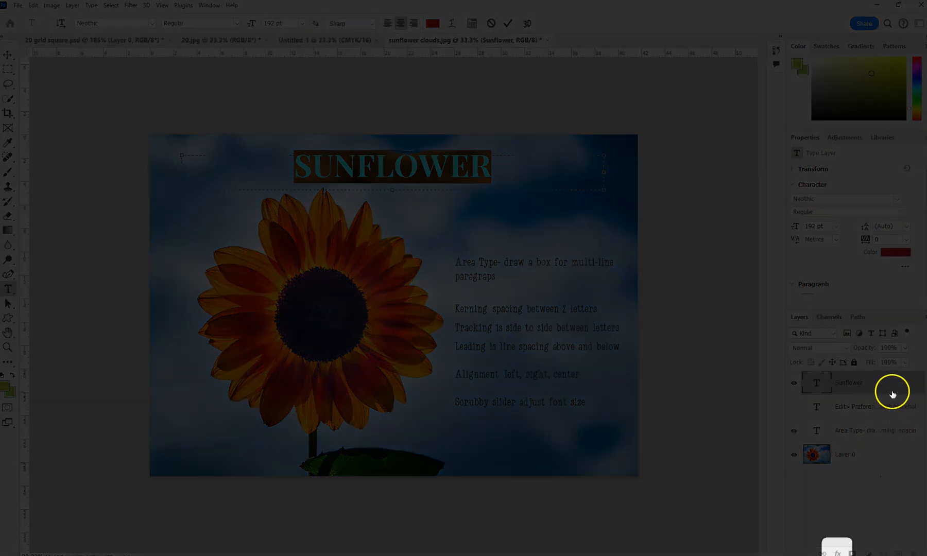
Step: Add a drop shadow with a size of 4 px to the Sunflower text layer
left_click(890, 386)
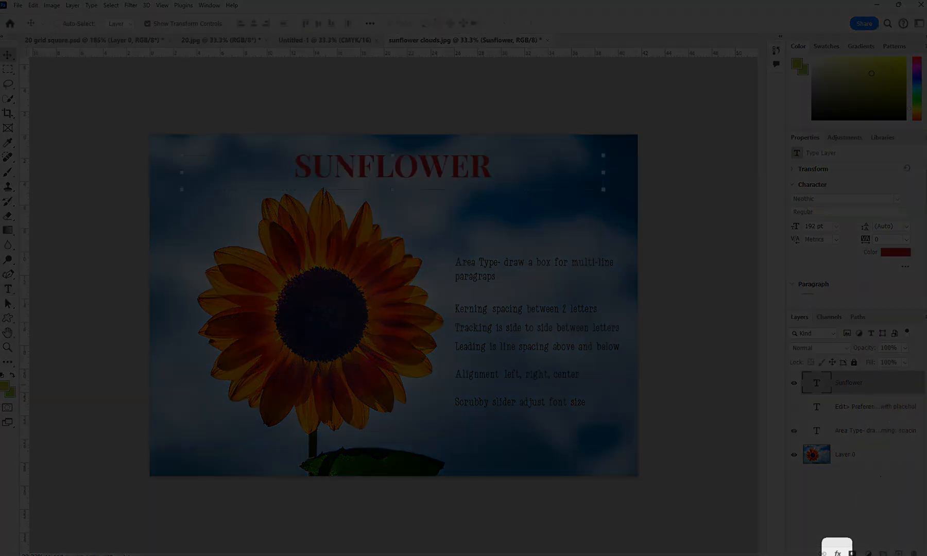
left_click(838, 554)
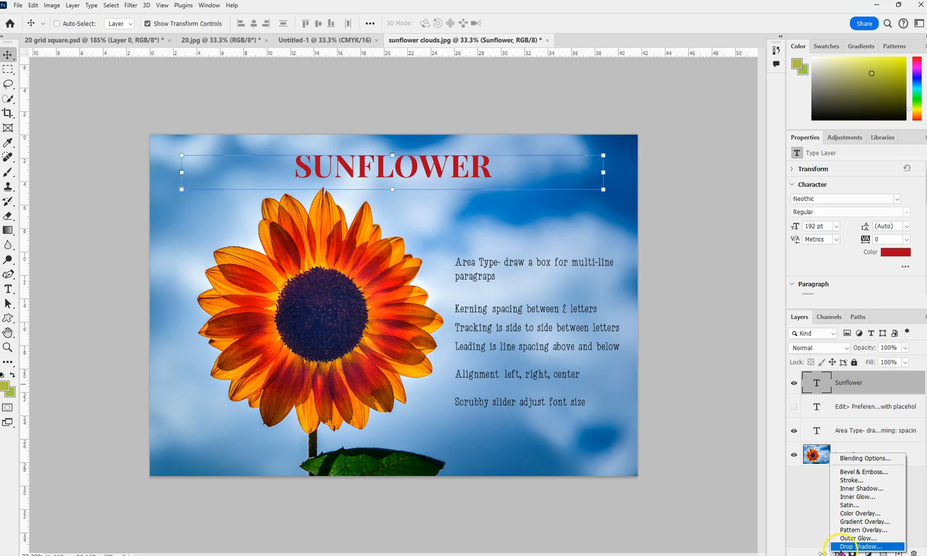
left_click(855, 547)
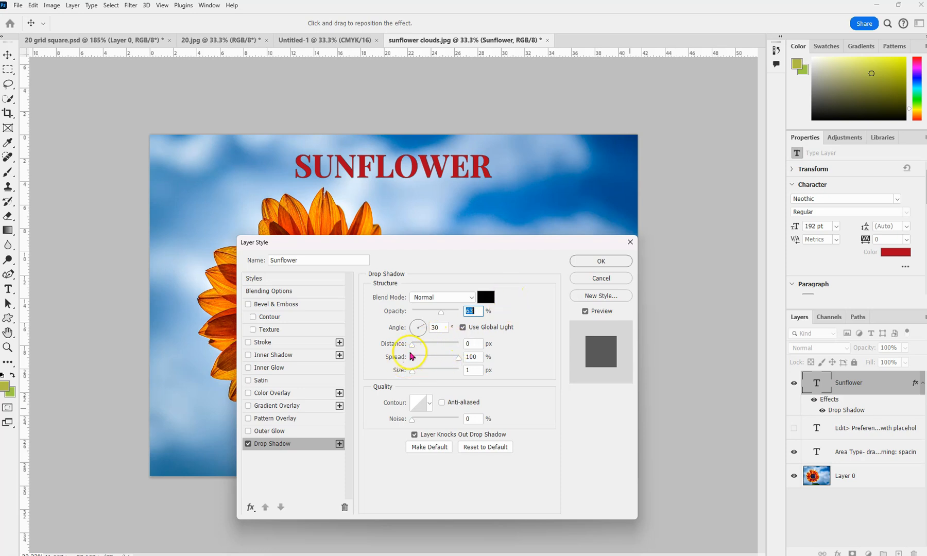
left_click_drag(412, 372, 415, 375)
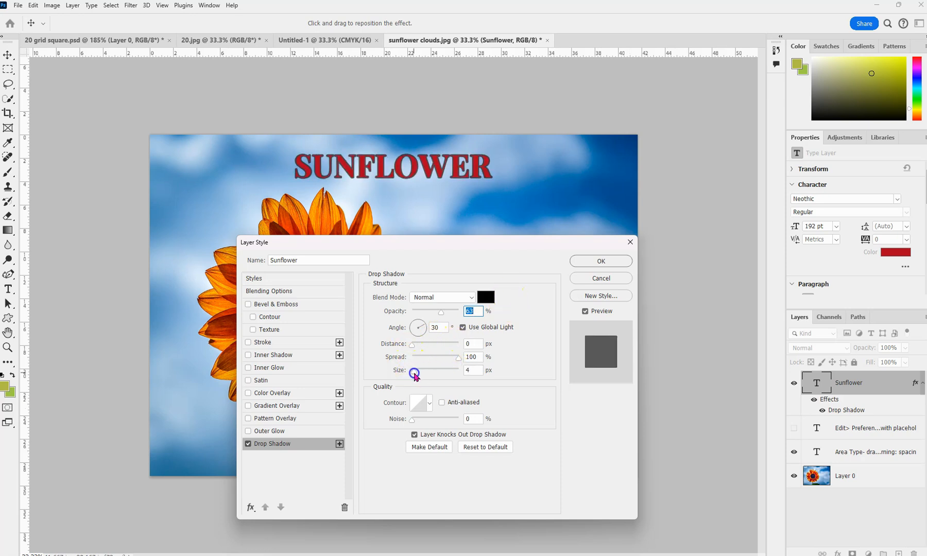
left_click(596, 262)
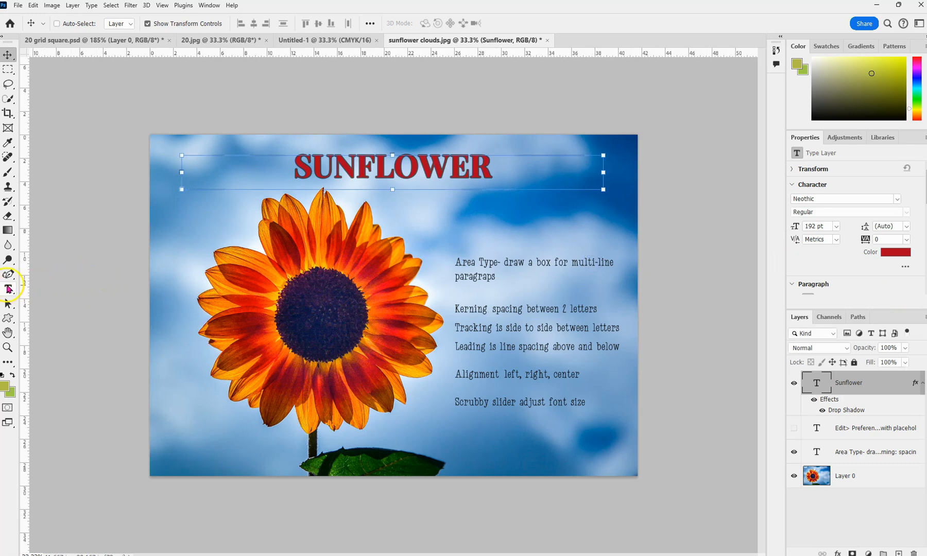
Step: Warp the Sunflower title with the Arc style
left_click(8, 289)
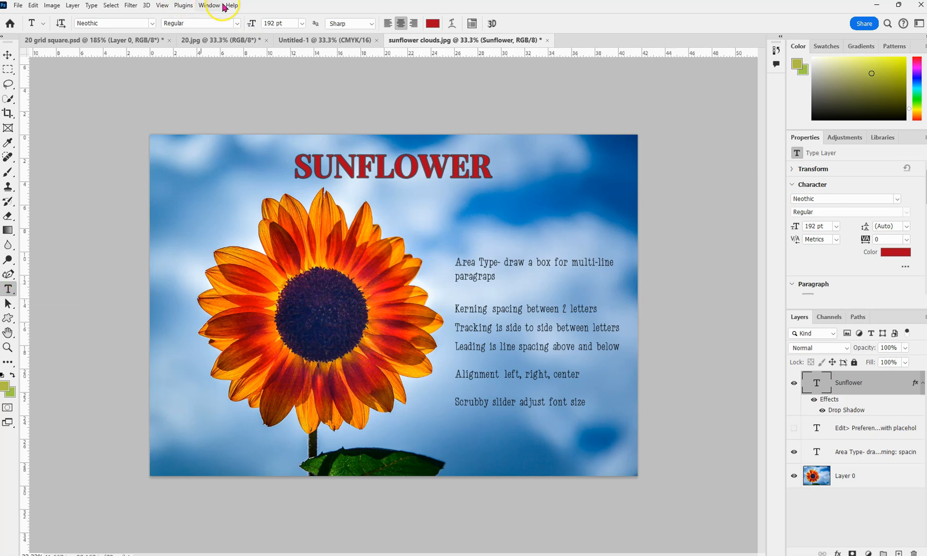
left_click(452, 26)
left_click(624, 87)
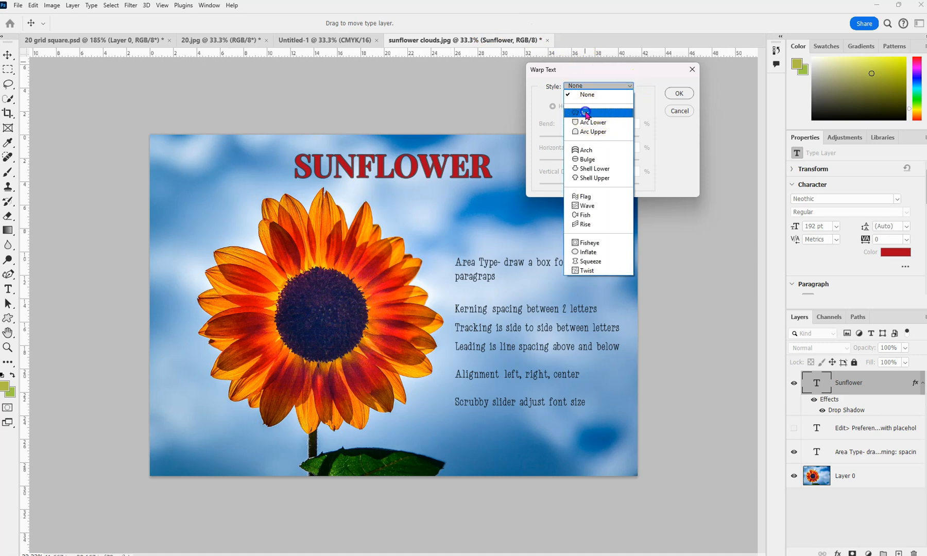
left_click(586, 113)
left_click(679, 93)
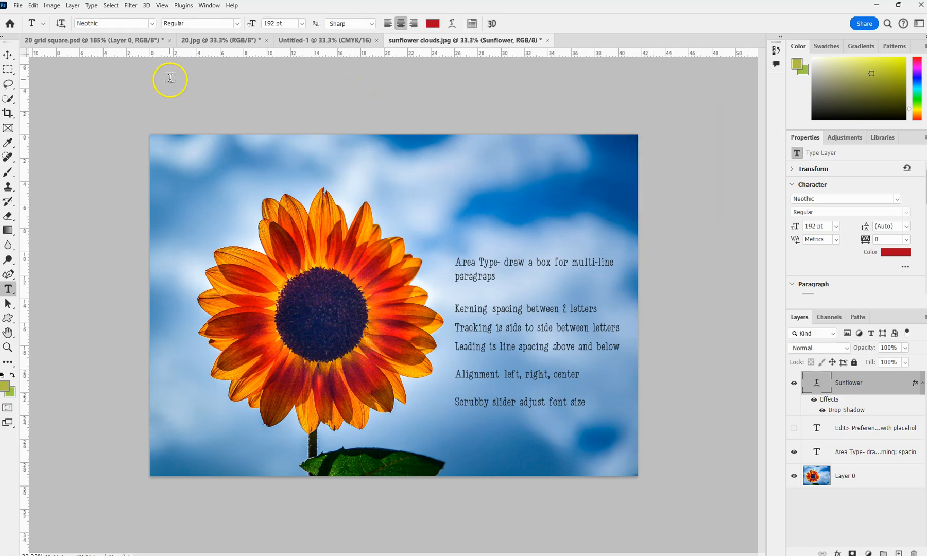
Step: Scale the arched Sunflower title to about 77% width and 91% height and move it down just above the flower
key("ctrl+t")
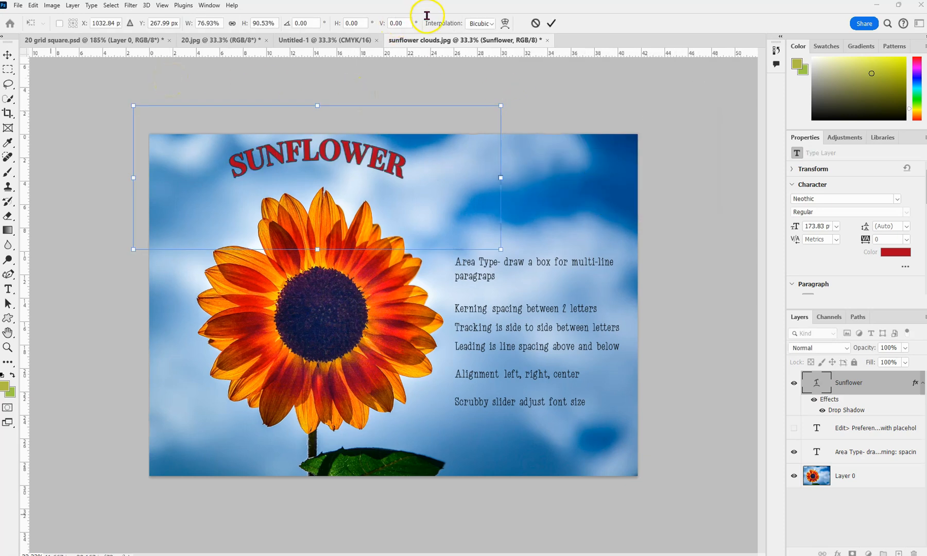
left_click(8, 291)
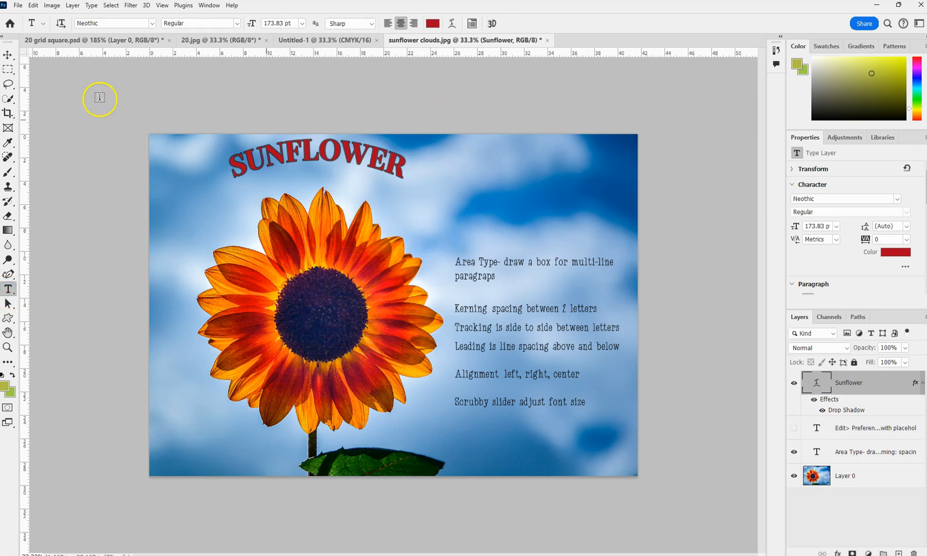
left_click(9, 55)
left_click_drag(345, 155, 341, 177)
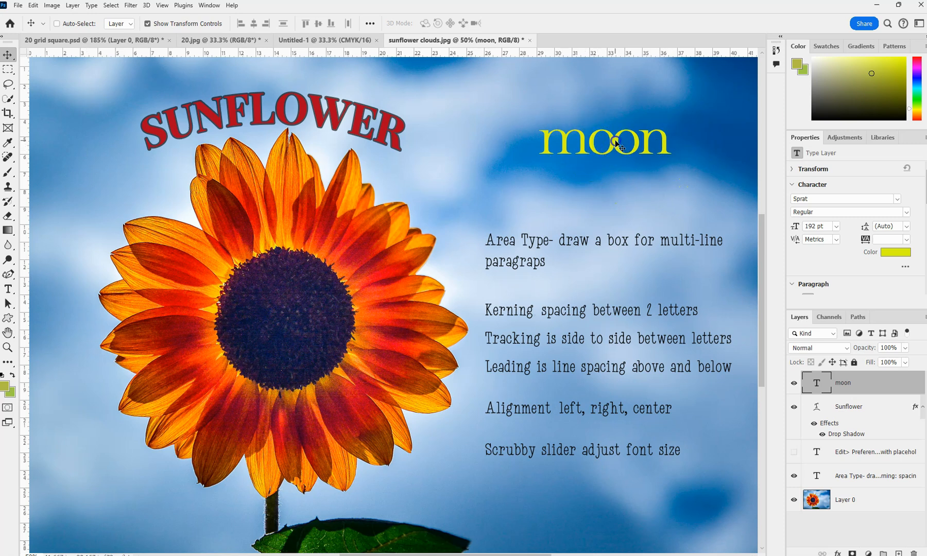
Step: Try tightening the kerning between the two o's of "moon" in several small increments
double_click(613, 139)
left_click(612, 139)
key("alt+Left")
key("alt+Left")
key("alt+Left")
key("alt+Left")
key("alt+Left")
key("alt+Left")
Step: Set the kerning between the two o's of "moon" to 70
left_click(620, 130)
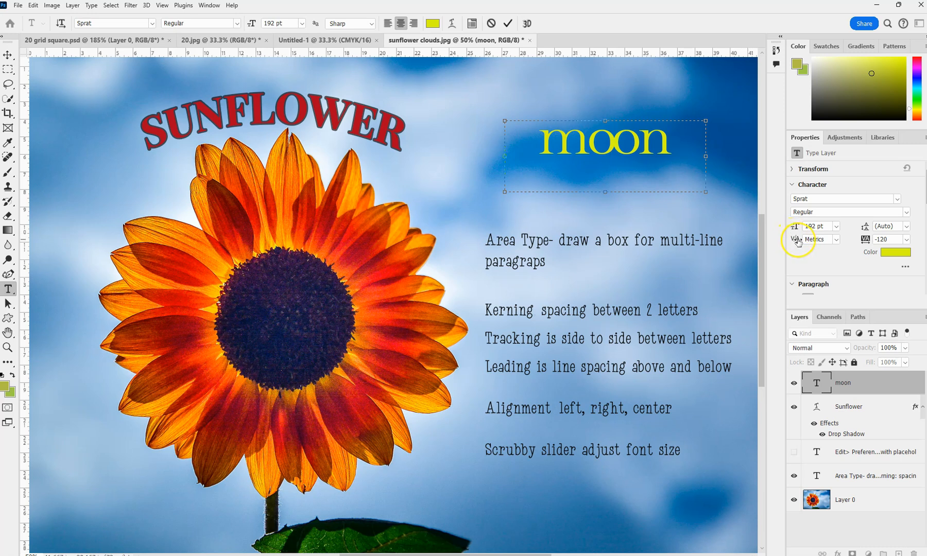
mouse_move(798, 242)
left_mouse_down()
mouse_move(813, 235)
mouse_move(802, 240)
left_mouse_up()
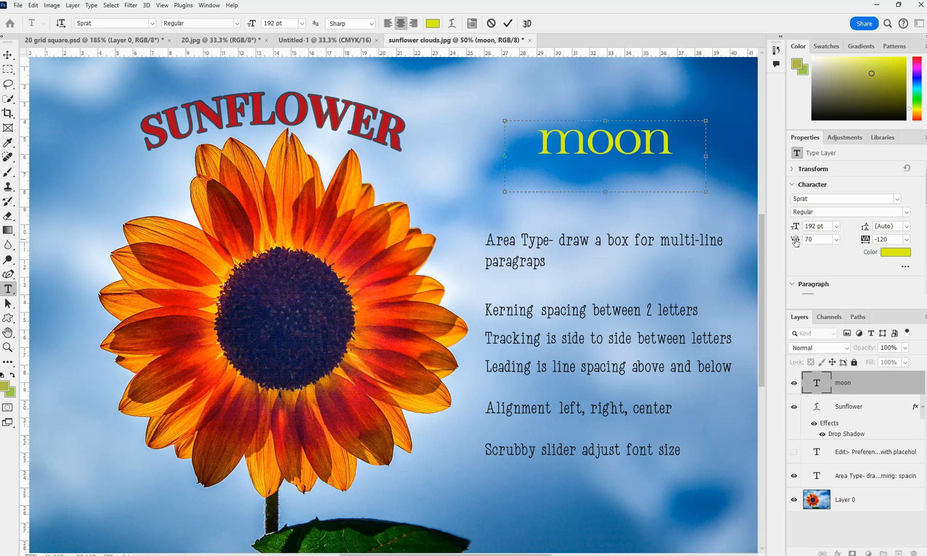
left_click(795, 241)
left_click(866, 241)
left_click(865, 227)
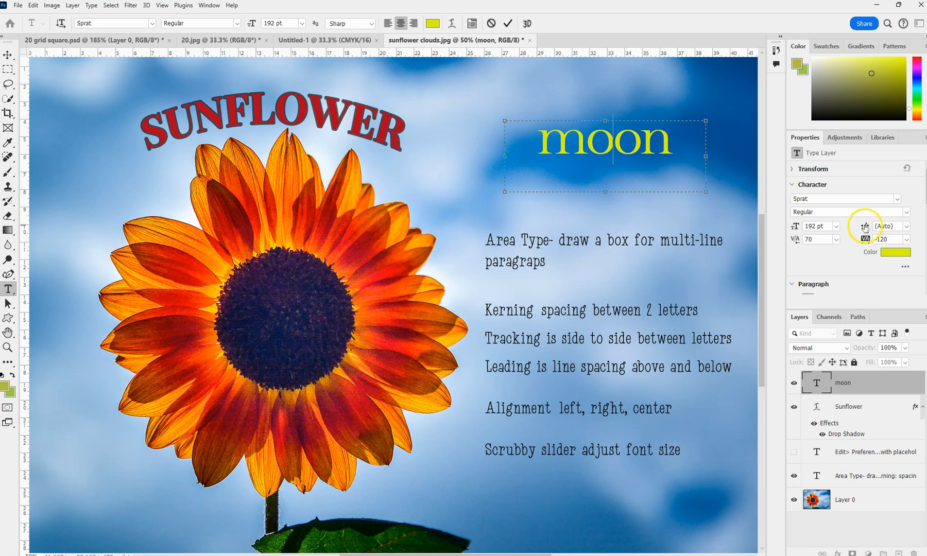